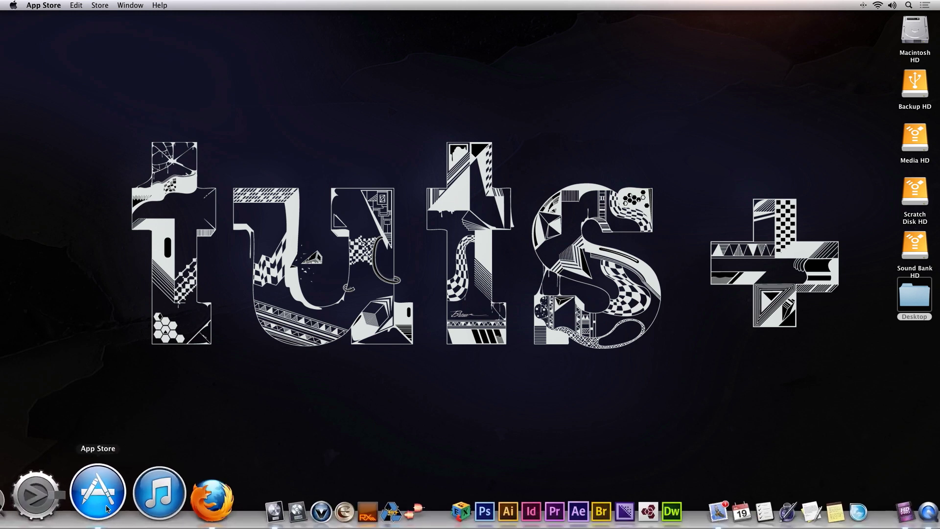
# Switch to the App Store to view the Logic Pro X product page, and minimize its window.
pyautogui.click(108, 509)
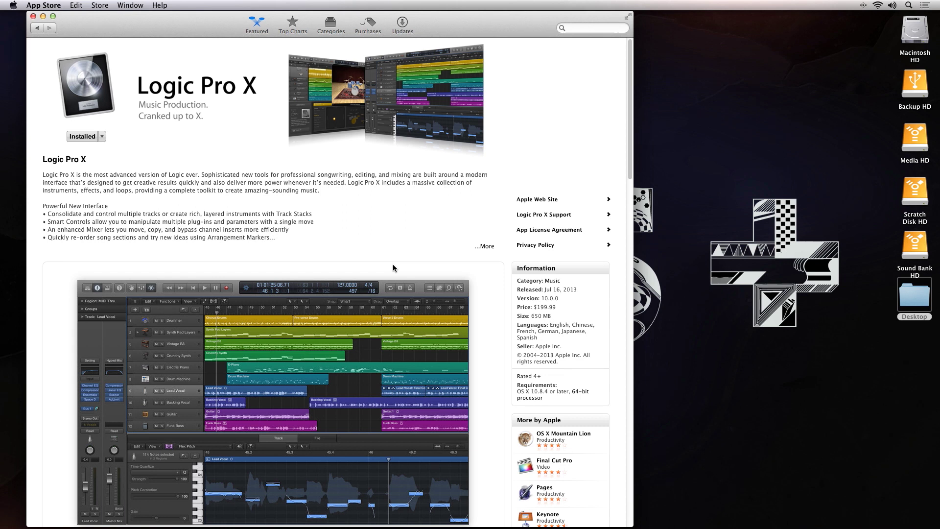
pyautogui.click(557, 313)
pyautogui.press('super+m')
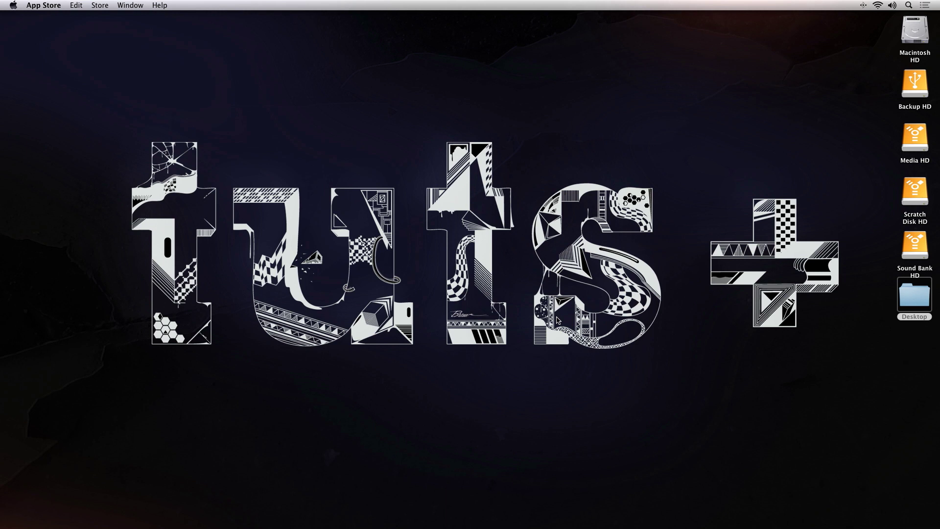
# Switch to Logic Pro X, review the packages in its Additional Content window and close that window.
pyautogui.moveTo(304, 514)
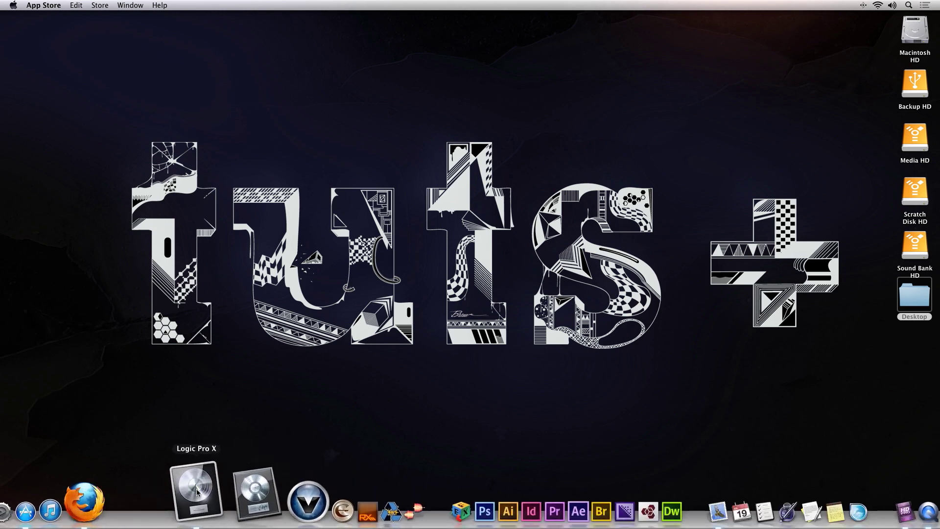
pyautogui.click(198, 492)
pyautogui.hotkey('ctrl', 'Down')
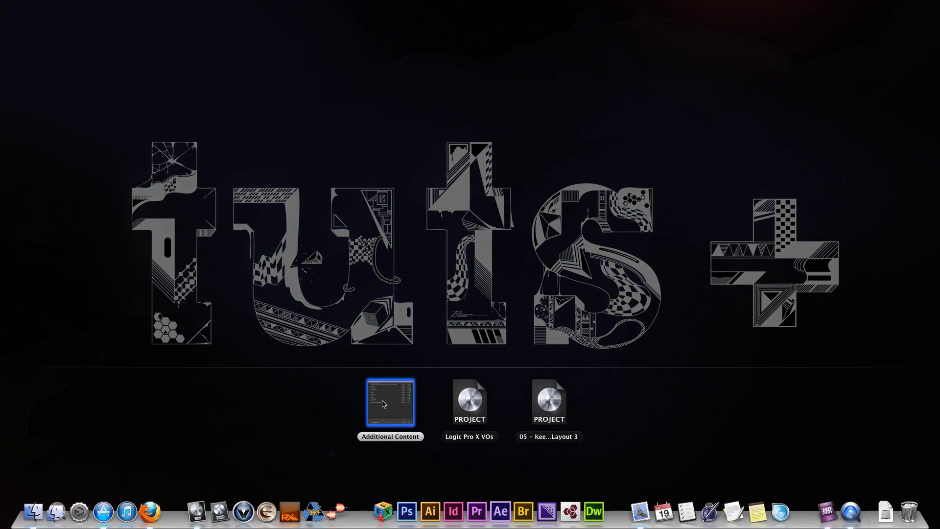
pyautogui.click(383, 404)
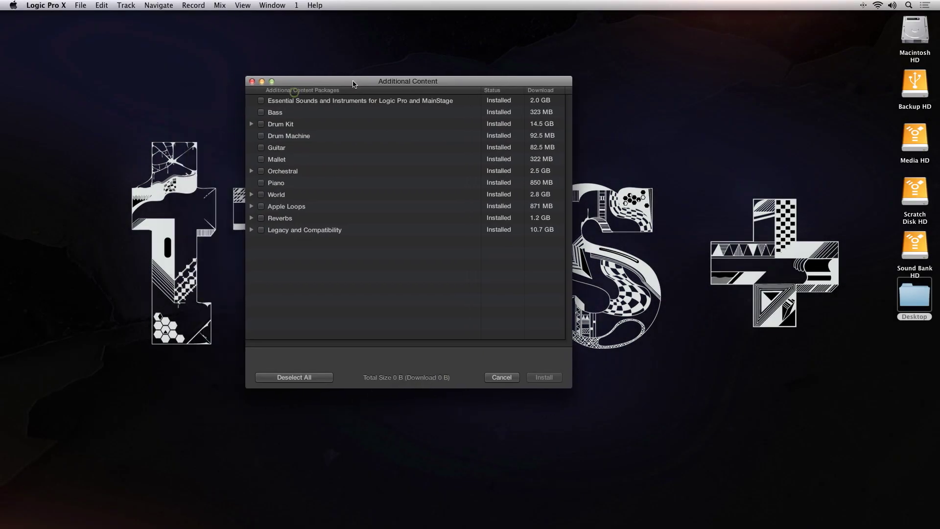
pyautogui.moveTo(354, 84); pyautogui.dragTo(352, 98)
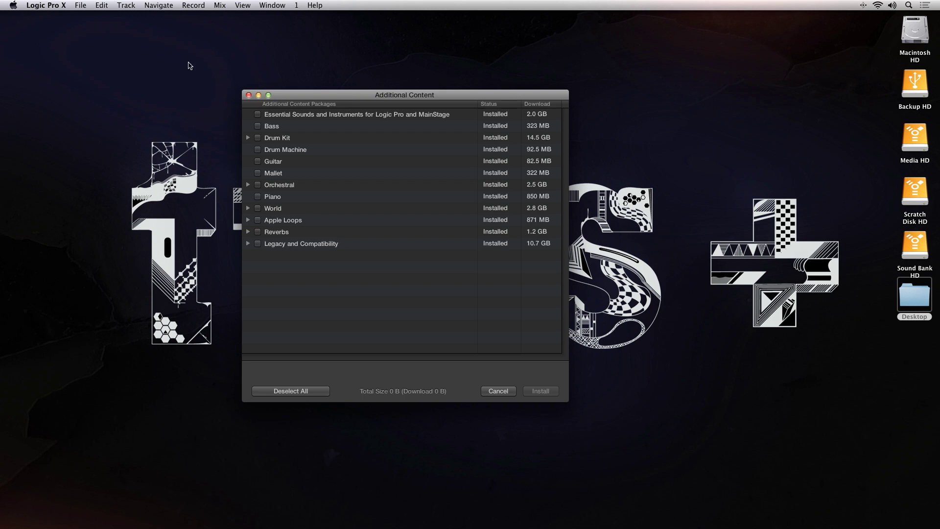
pyautogui.click(46, 4)
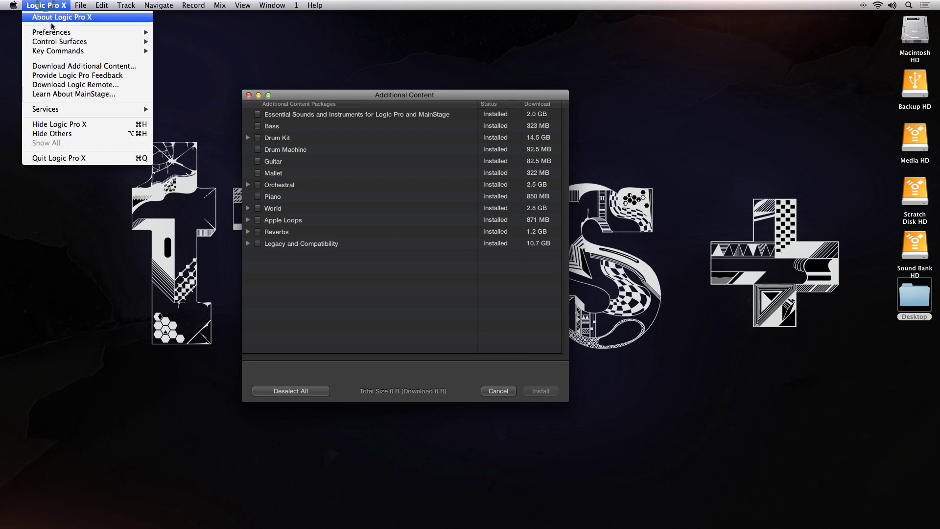
pyautogui.click(142, 66)
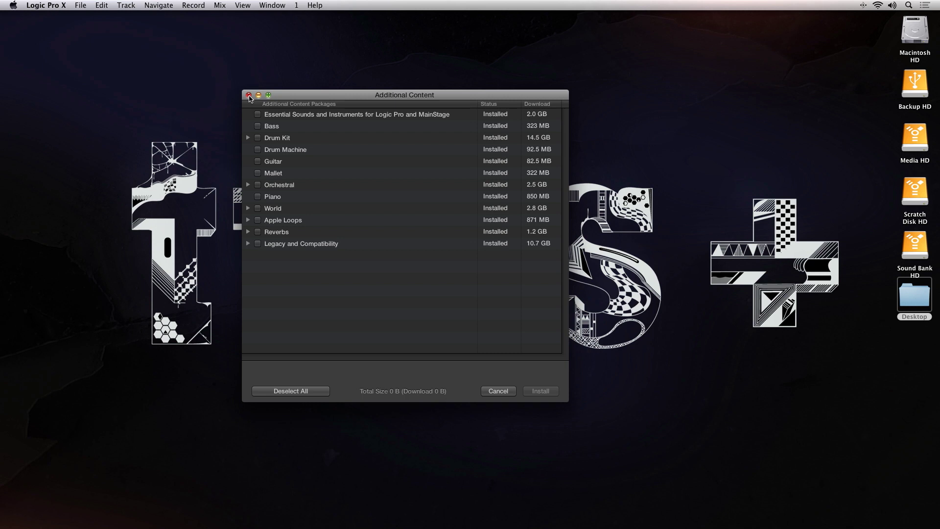
pyautogui.click(249, 96)
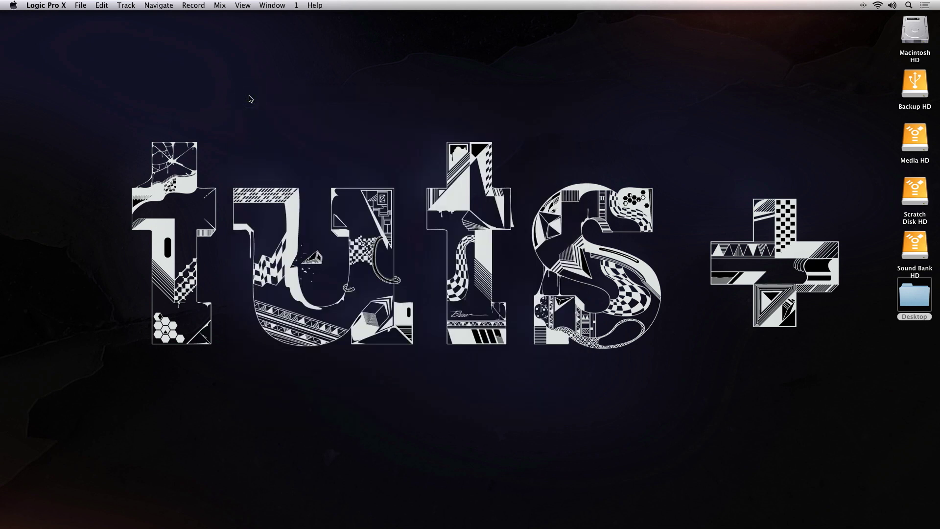
# Open the new project template chooser and look through the Hip Hop, Electronic and Songwriter templates.
pyautogui.press('super+n')
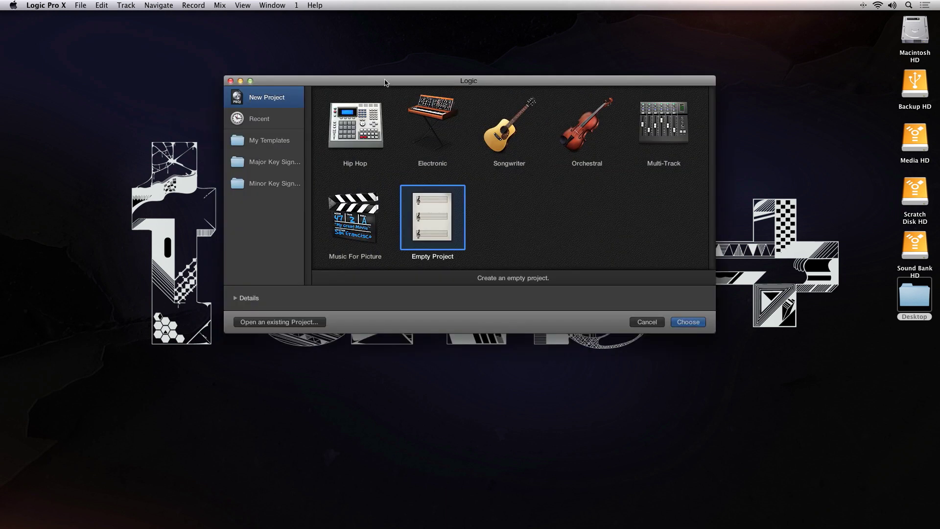
pyautogui.moveTo(384, 80); pyautogui.dragTo(322, 106)
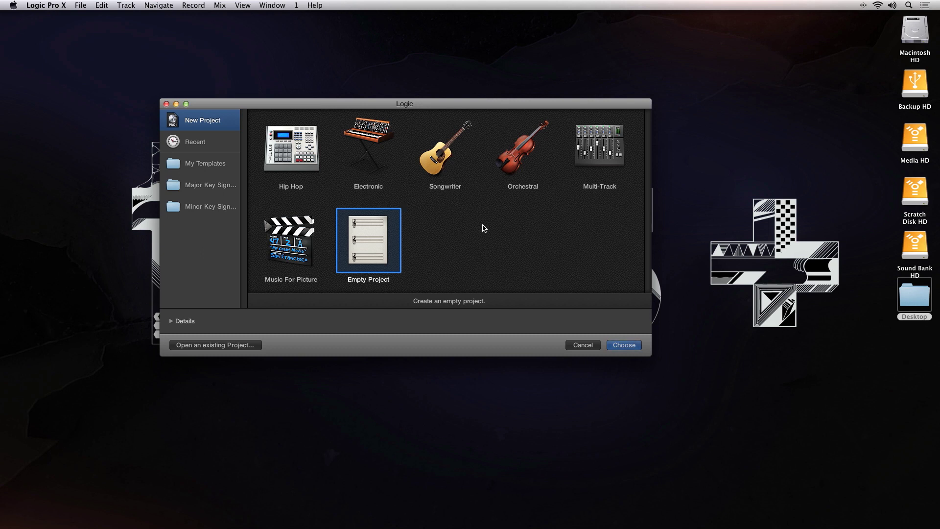
pyautogui.click(312, 156)
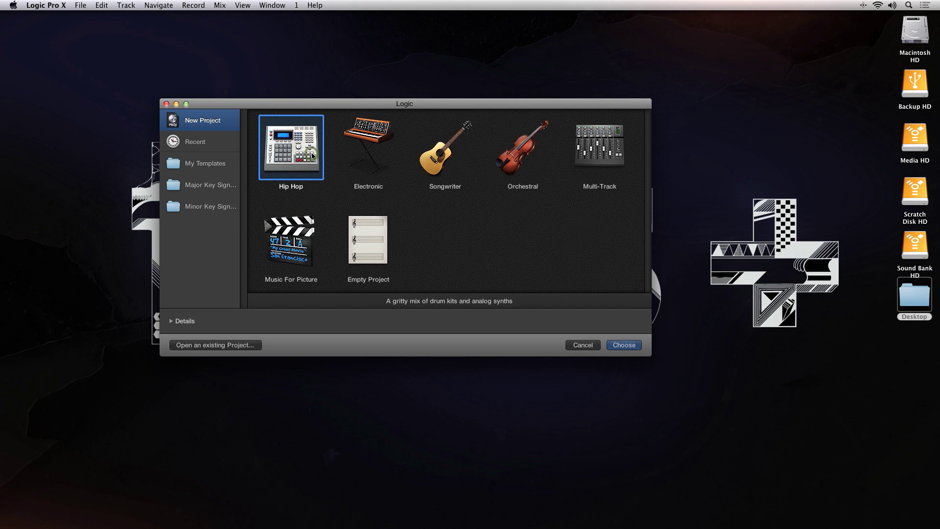
pyautogui.click(362, 150)
pyautogui.click(427, 154)
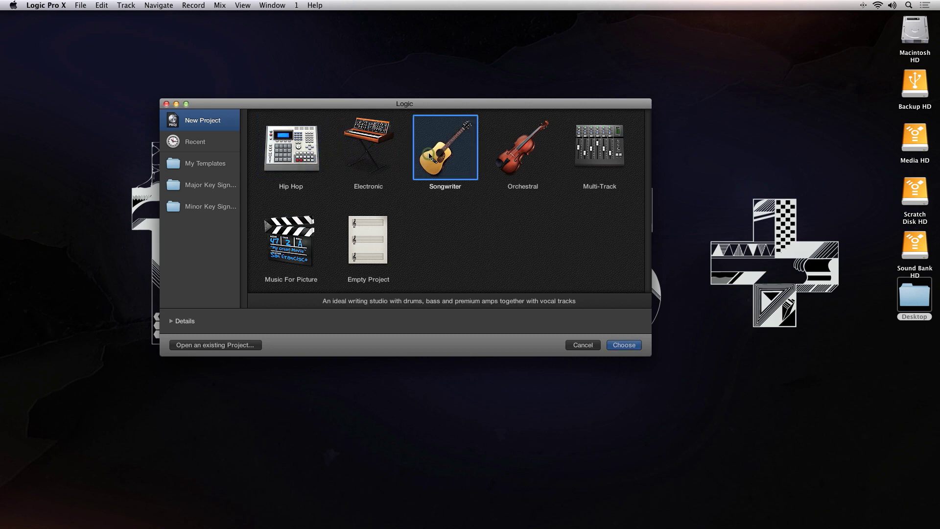
# Browse the project templates in the major and minor key signature folders.
pyautogui.click(216, 189)
pyautogui.scroll(-3, 390, 288)
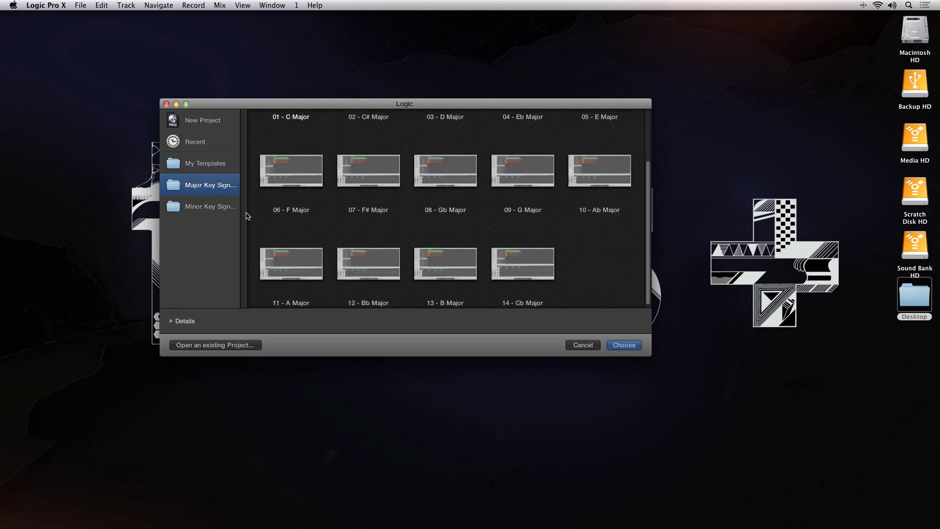
pyautogui.click(197, 210)
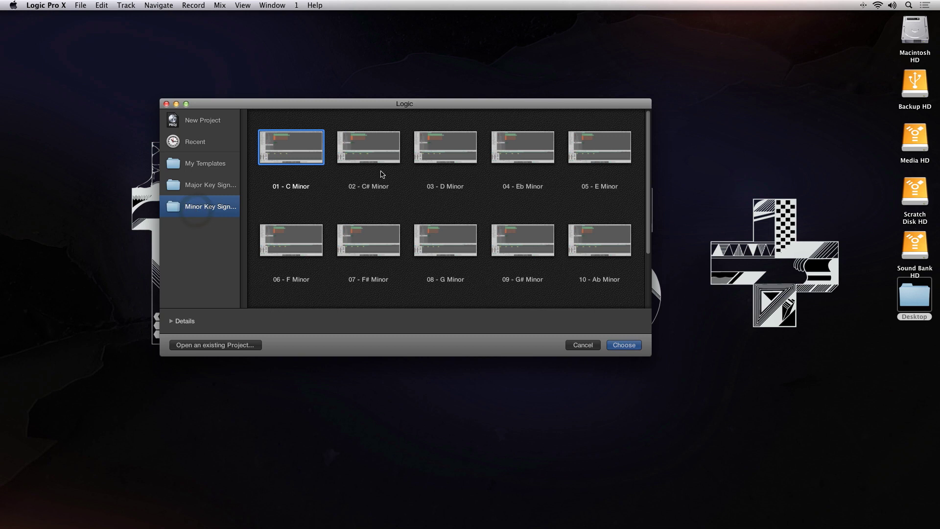
pyautogui.scroll(-4, 381, 176)
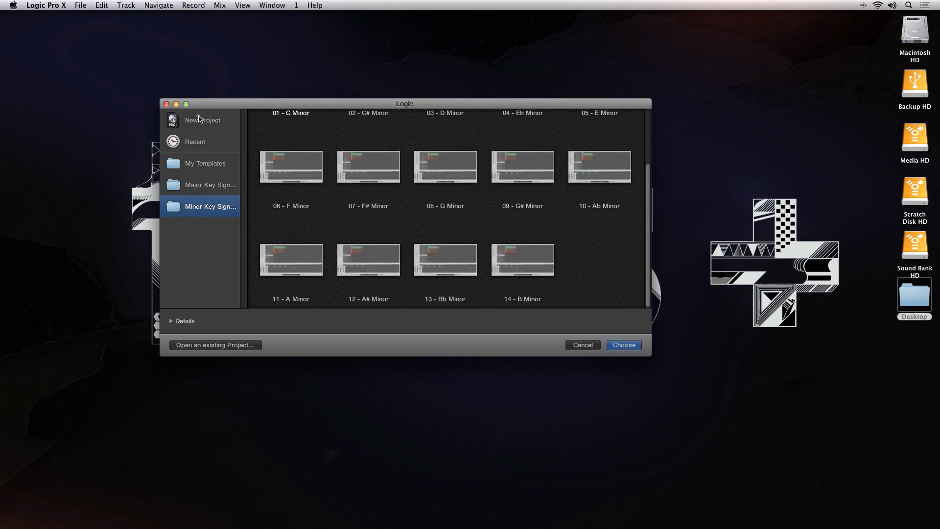
# Create an empty project from the New Project templates with one software instrument track.
pyautogui.click(200, 119)
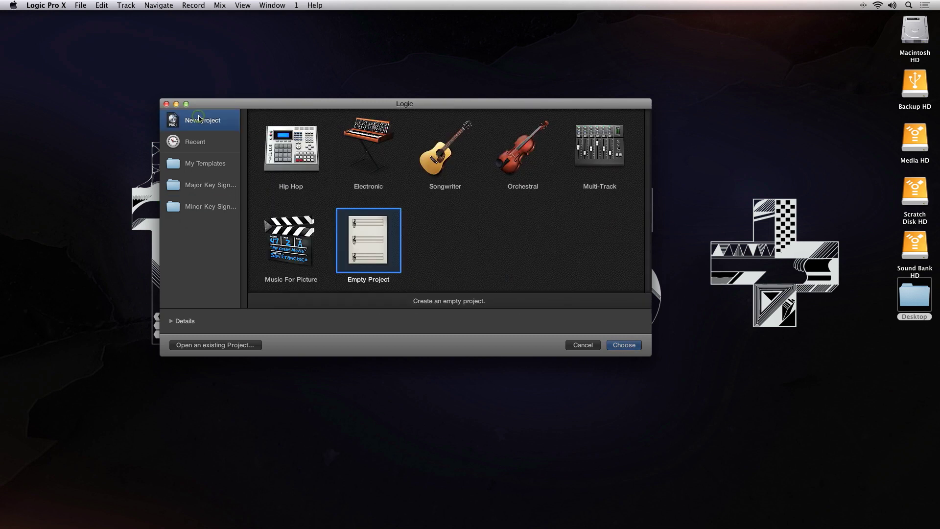
pyautogui.doubleClick(369, 228)
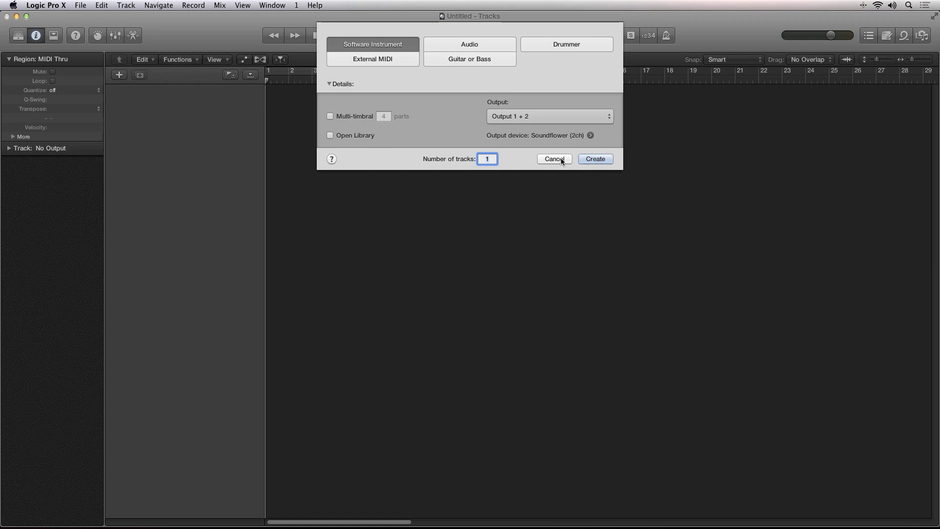
pyautogui.click(594, 158)
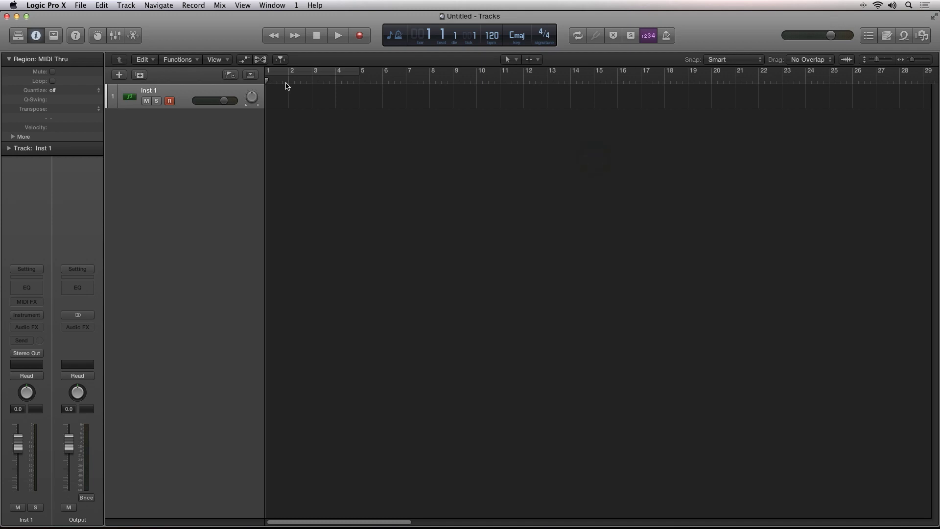
pyautogui.click(78, 6)
pyautogui.moveTo(110, 7)
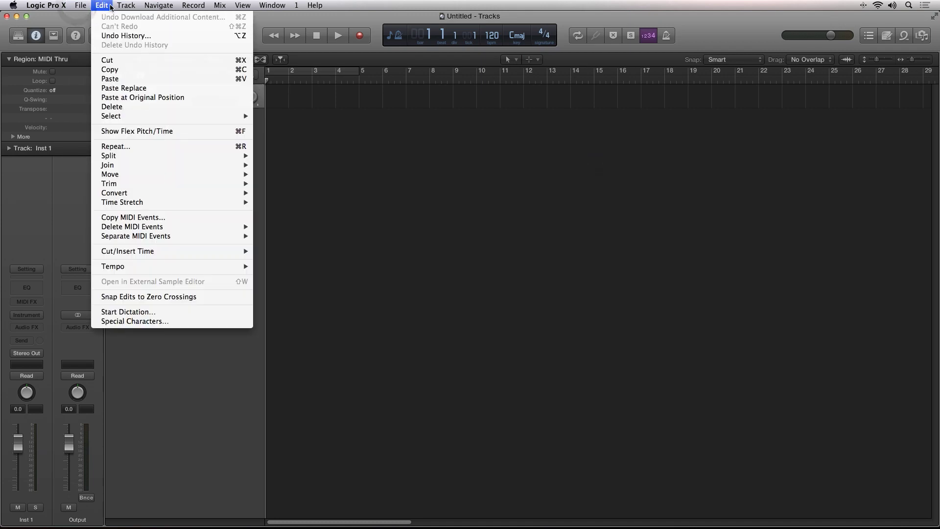
pyautogui.moveTo(150, 6)
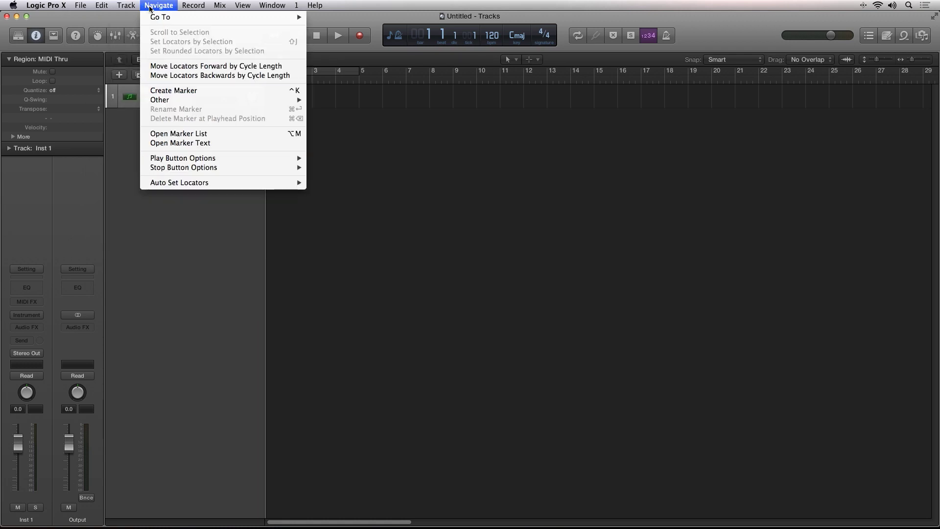
pyautogui.moveTo(187, 8)
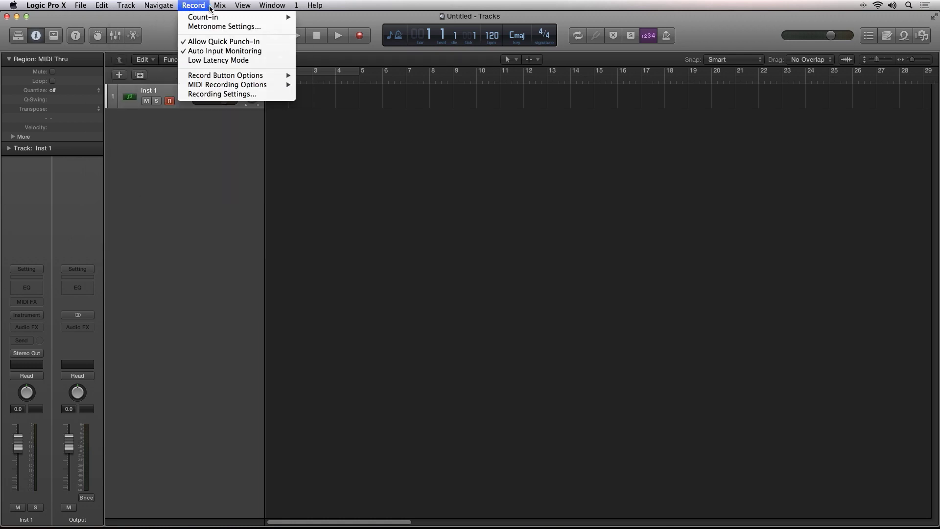
pyautogui.moveTo(243, 6)
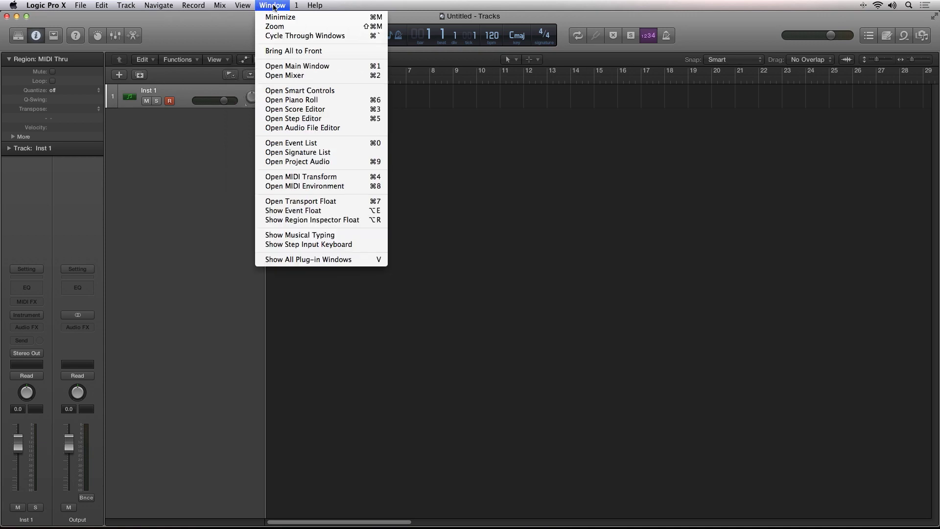
pyautogui.click(213, 33)
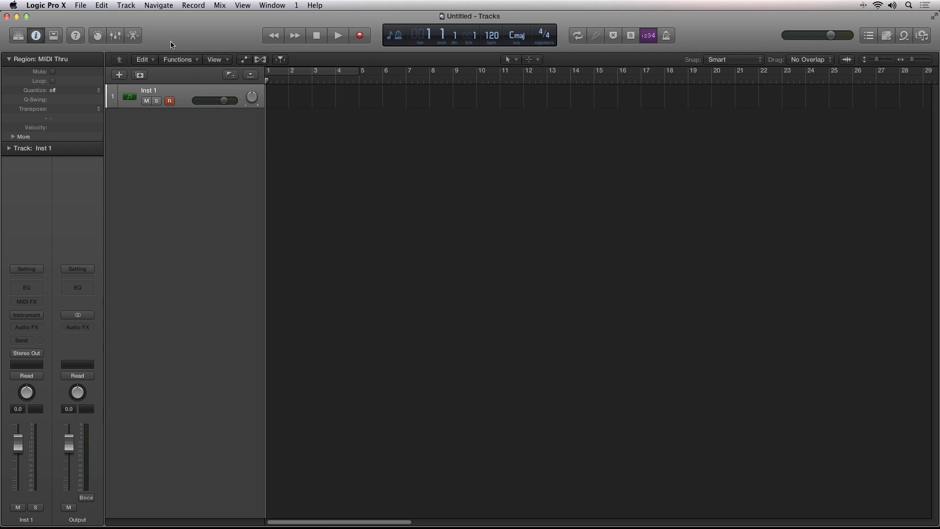
# Show and hide the toolbar of the Tracks window and the Library to view their contents.
pyautogui.click(53, 35)
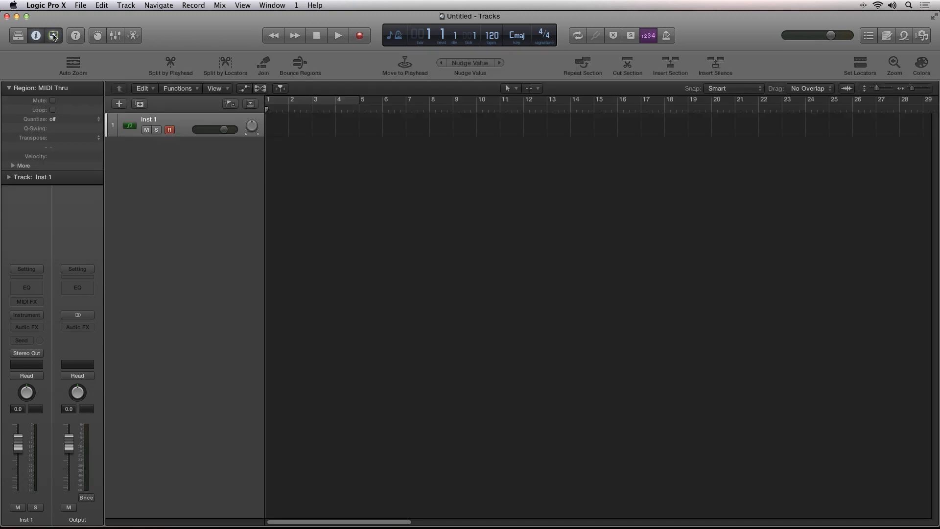
pyautogui.click(55, 36)
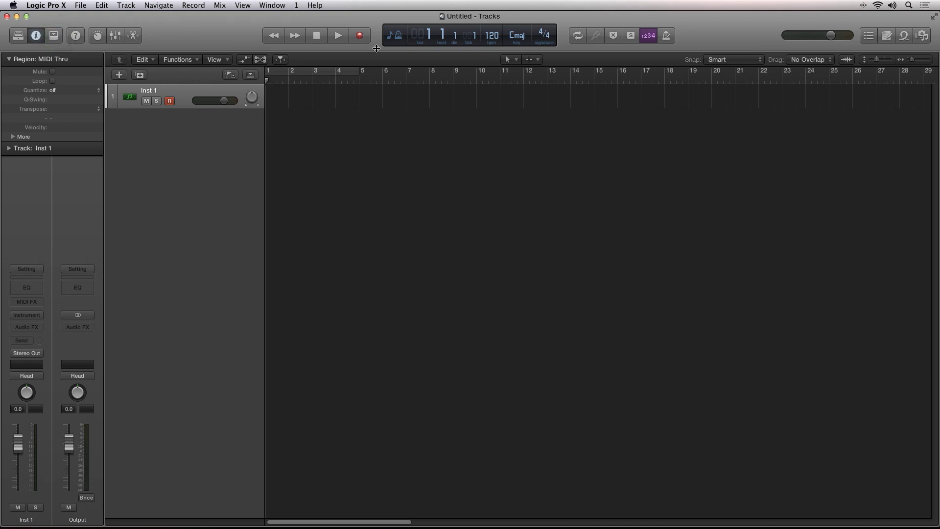
pyautogui.moveTo(376, 48)
pyautogui.mouseDown()
pyautogui.moveTo(377, 81)
pyautogui.moveTo(368, 13)
pyautogui.moveTo(383, 58)
pyautogui.mouseUp()
pyautogui.click(18, 36)
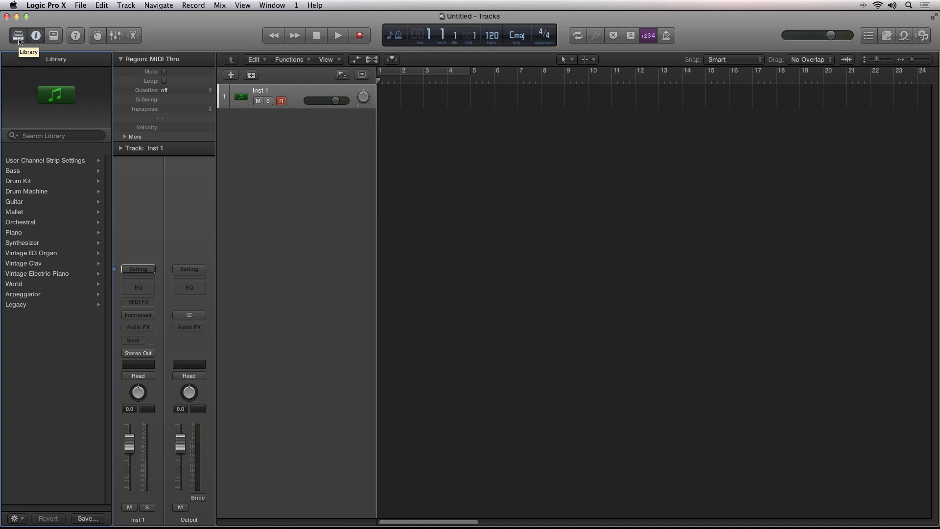
pyautogui.click(20, 38)
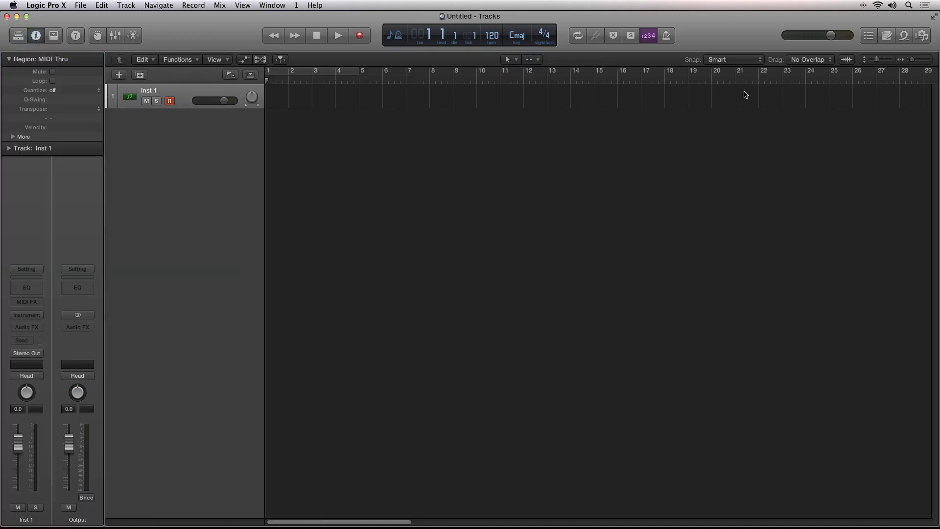
# View the event list, note pad, loop browser and the Project, Media and All Files browsers, and close the browser area.
pyautogui.click(868, 36)
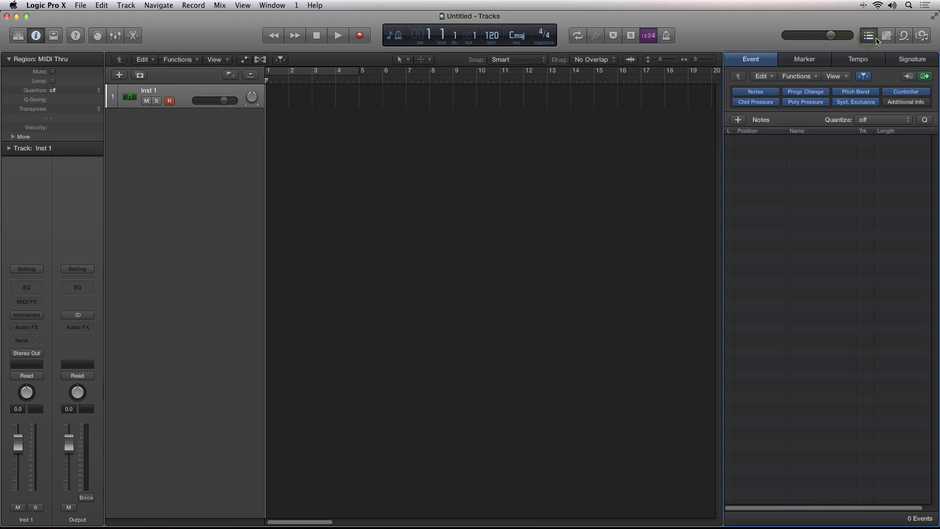
pyautogui.click(886, 37)
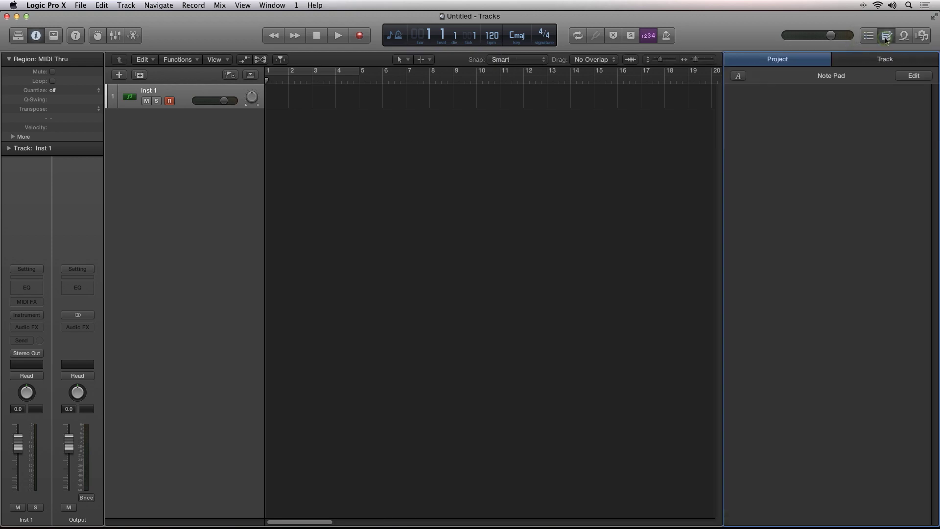
pyautogui.click(904, 37)
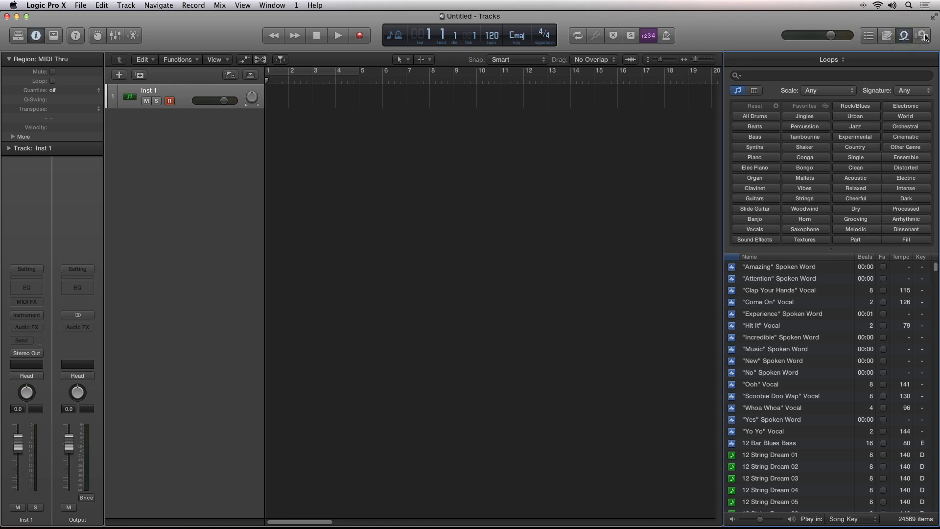
pyautogui.click(924, 37)
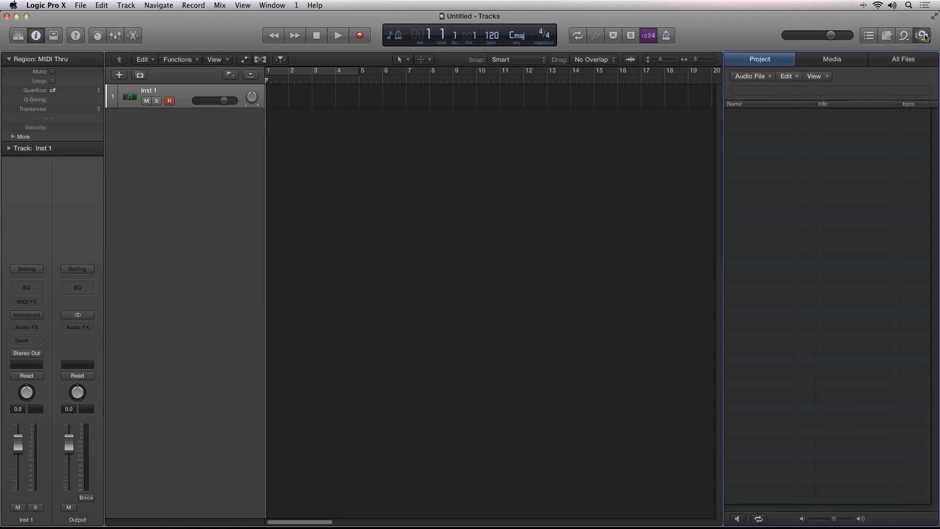
pyautogui.click(821, 61)
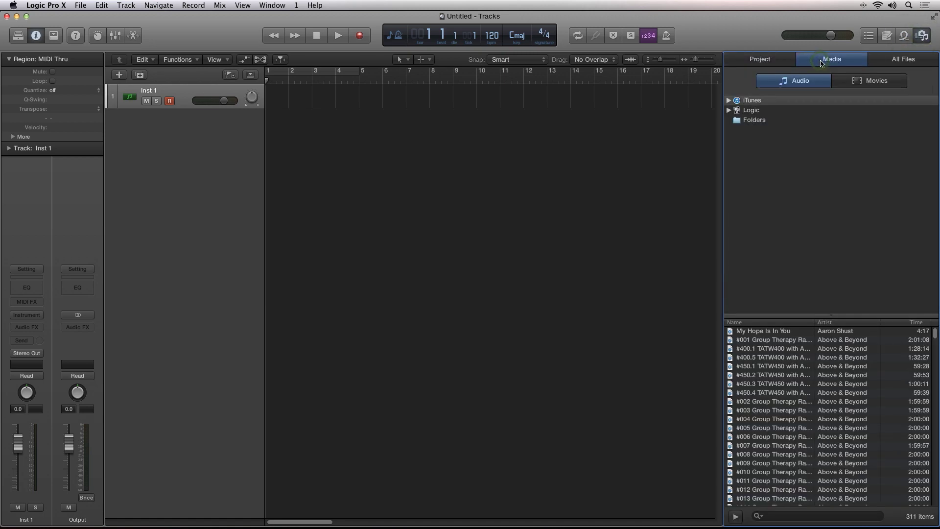
pyautogui.click(899, 61)
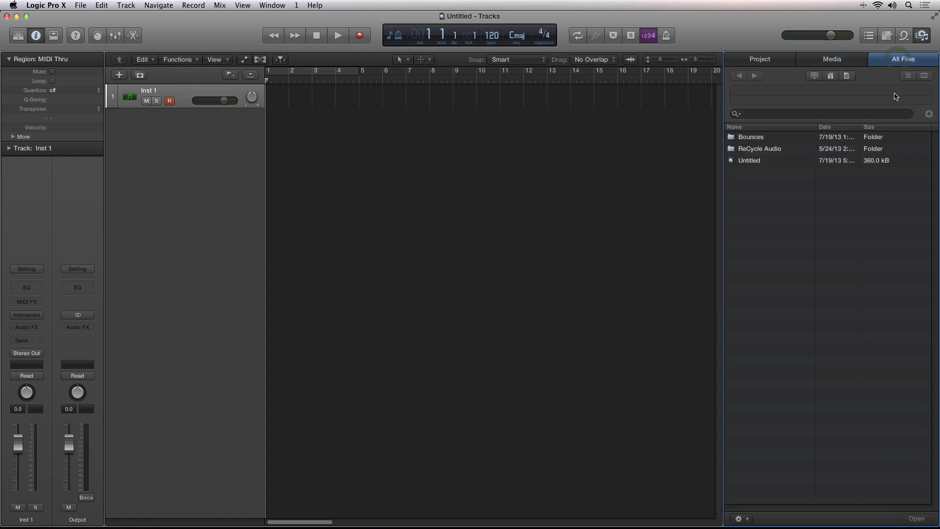
pyautogui.click(922, 35)
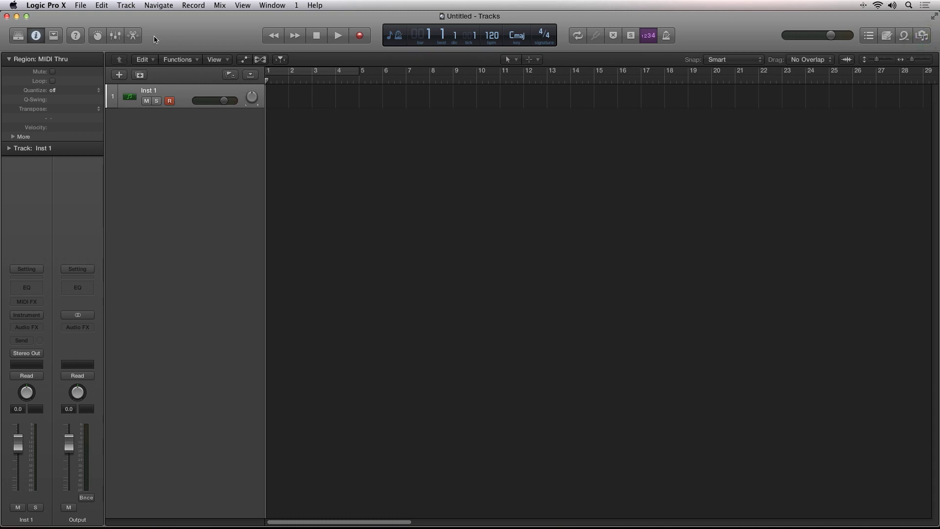
# Show the Mixer, replace it with the Piano Roll editor and enlarge the editor area to about half the window height.
pyautogui.click(116, 36)
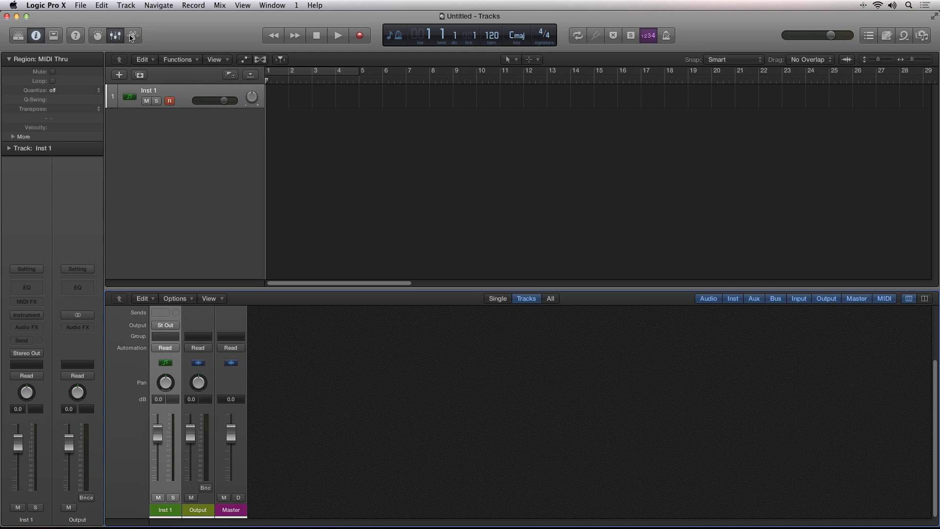
pyautogui.click(132, 36)
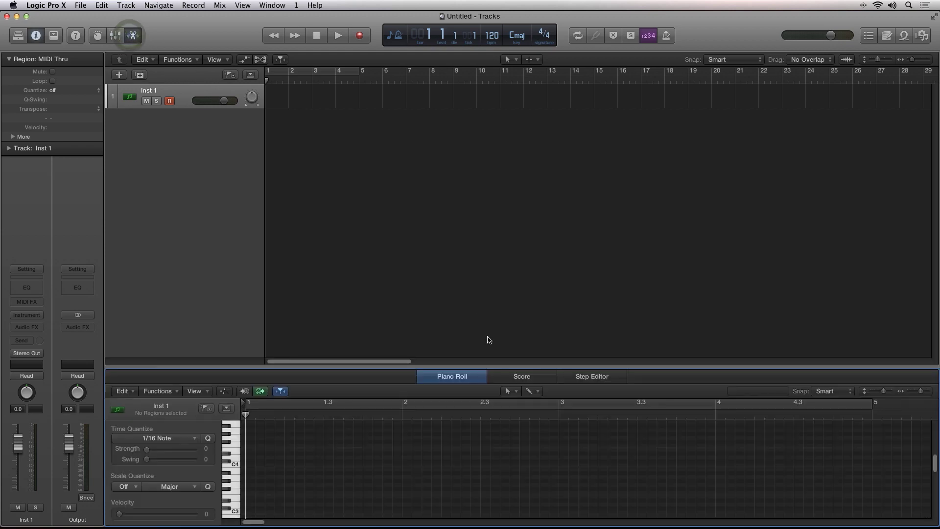
pyautogui.moveTo(532, 367); pyautogui.dragTo(528, 281)
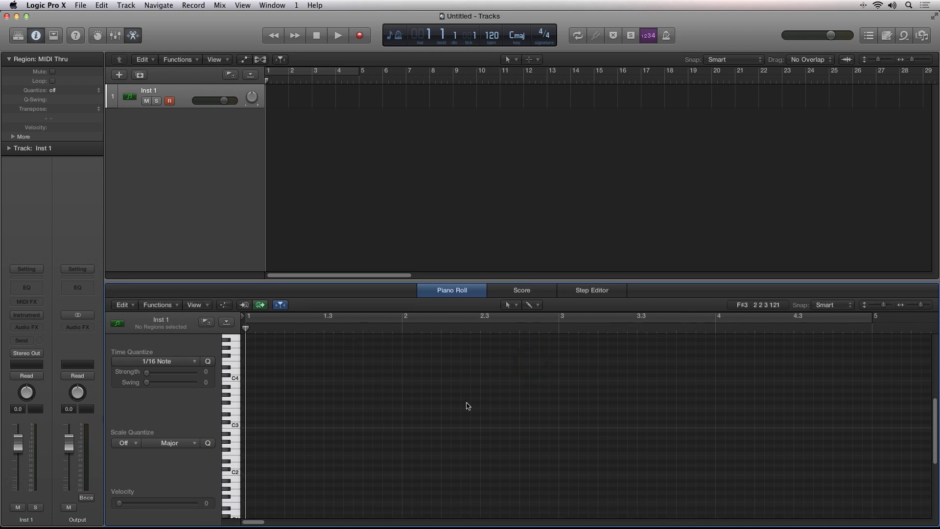
pyautogui.scroll(3, 467, 406)
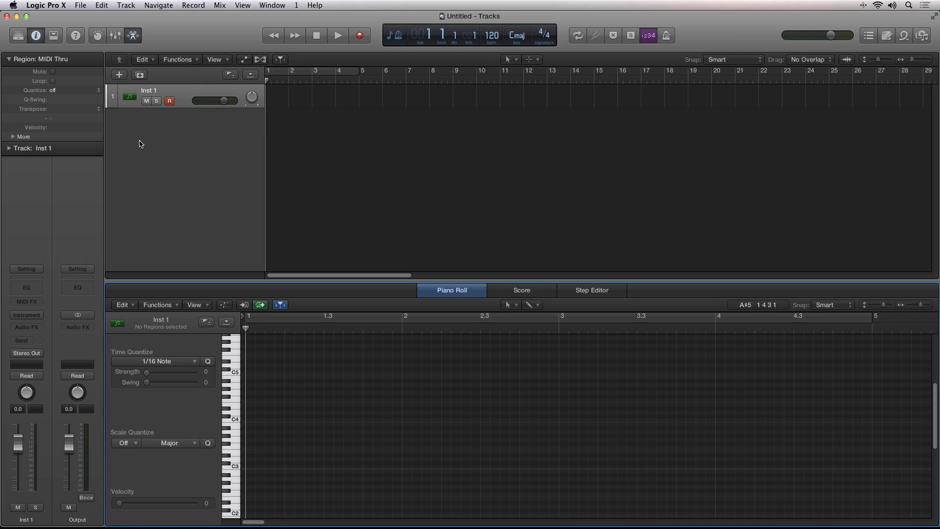
# View the track header configuration options of the Inst 1 track and close them without changes.
pyautogui.rightClick(184, 91)
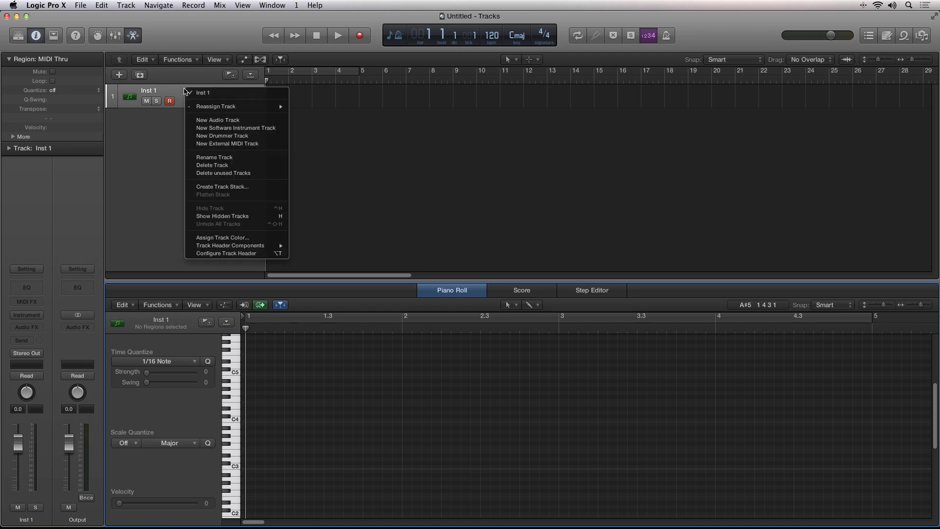
pyautogui.click(236, 254)
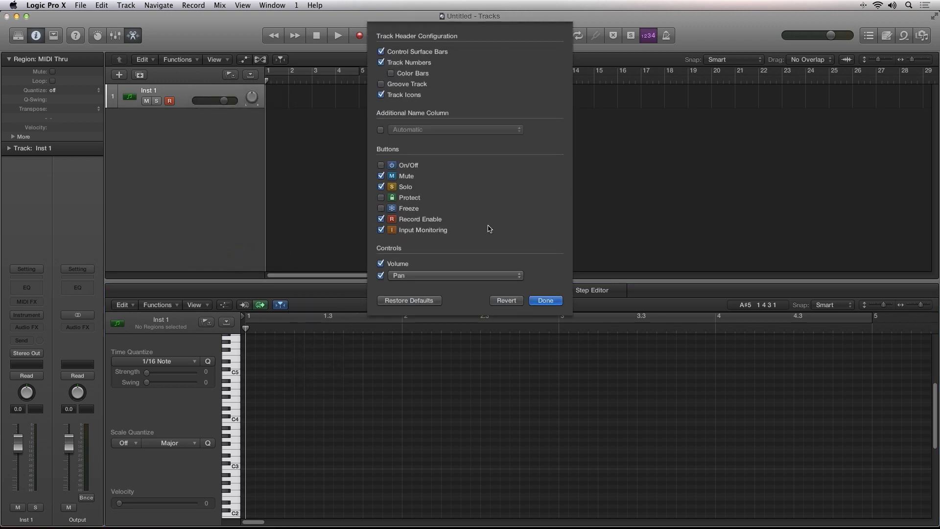
pyautogui.click(546, 301)
# Open the MIDI Environment window, view its list of layers and close the window.
pyautogui.click(272, 5)
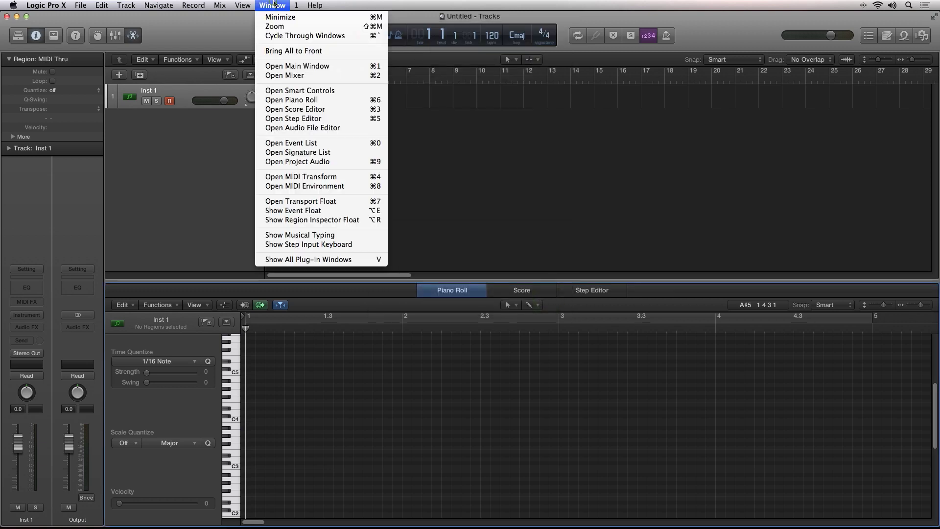
pyautogui.click(327, 187)
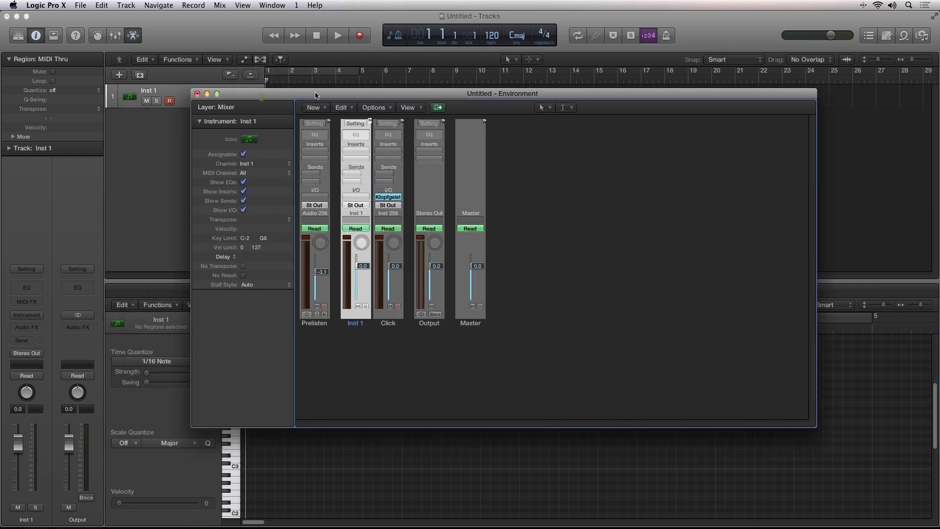
pyautogui.click(234, 108)
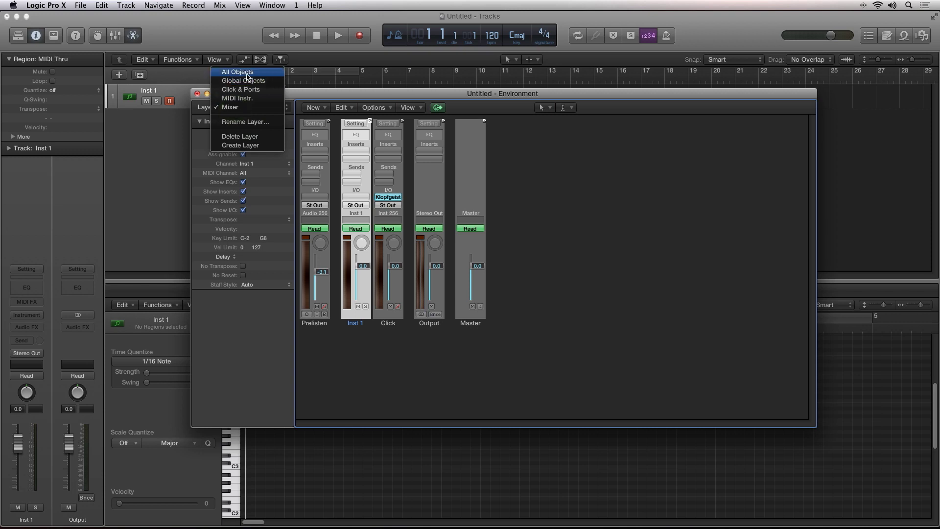
pyautogui.click(643, 212)
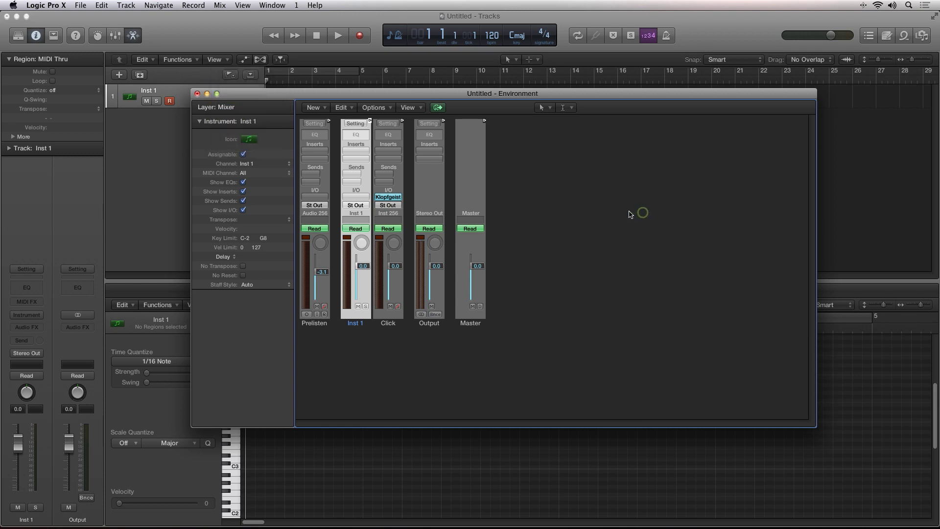
pyautogui.click(196, 94)
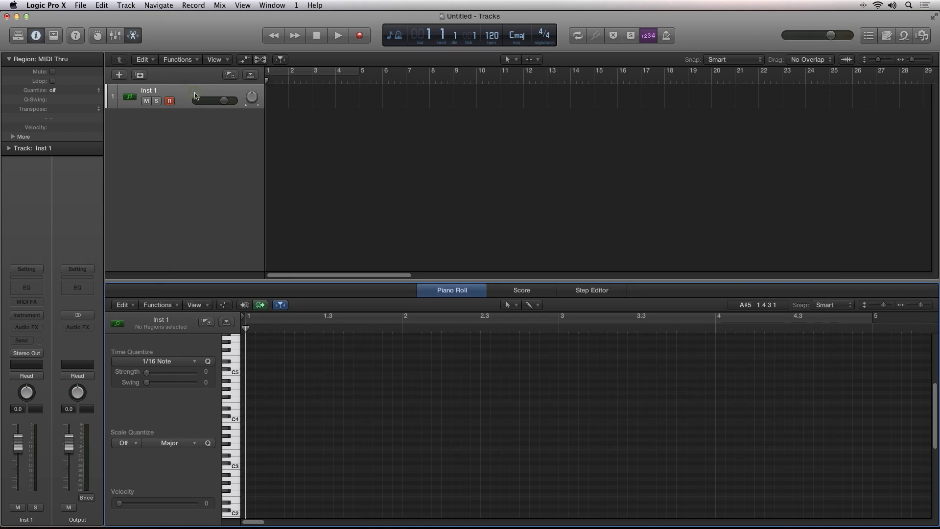
# Set the control bar's LCD display mode to Custom.
pyautogui.click(401, 38)
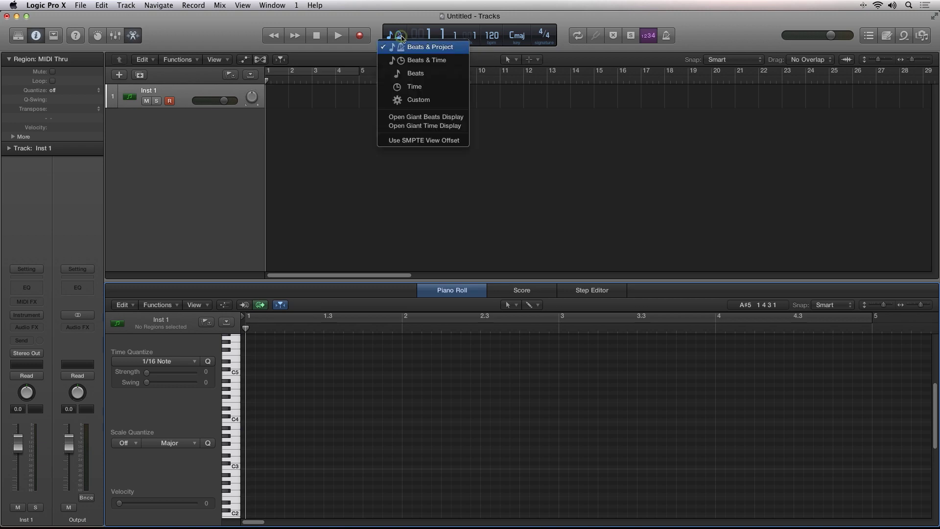
pyautogui.click(423, 98)
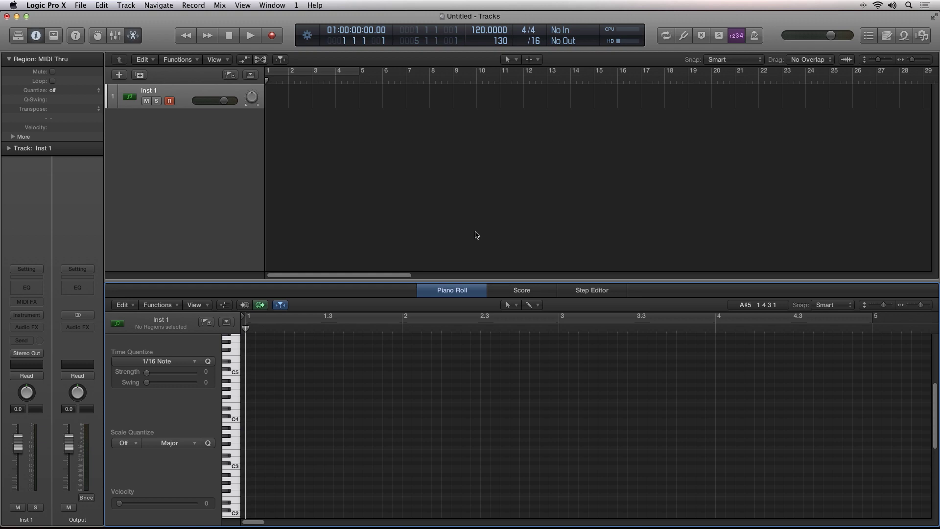
# View the Score editor and the Step Editor in the editor area.
pyautogui.click(522, 292)
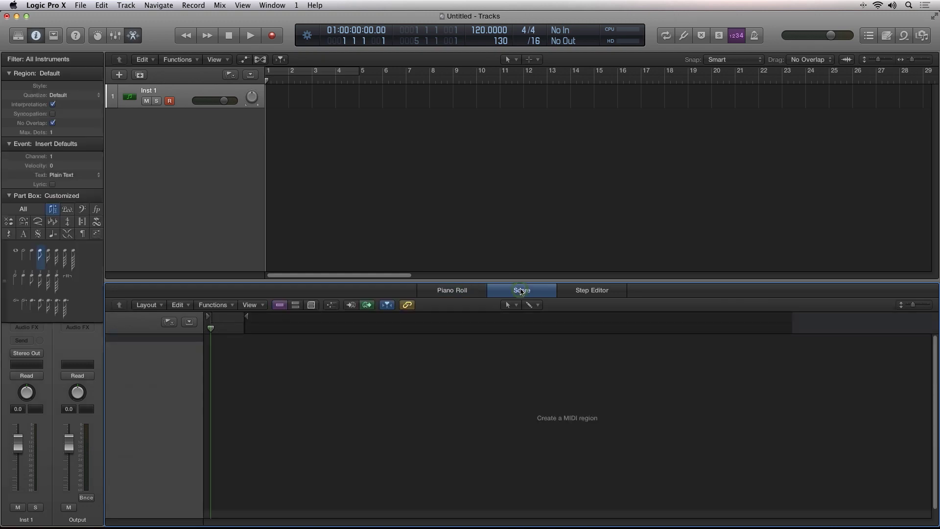
pyautogui.click(572, 294)
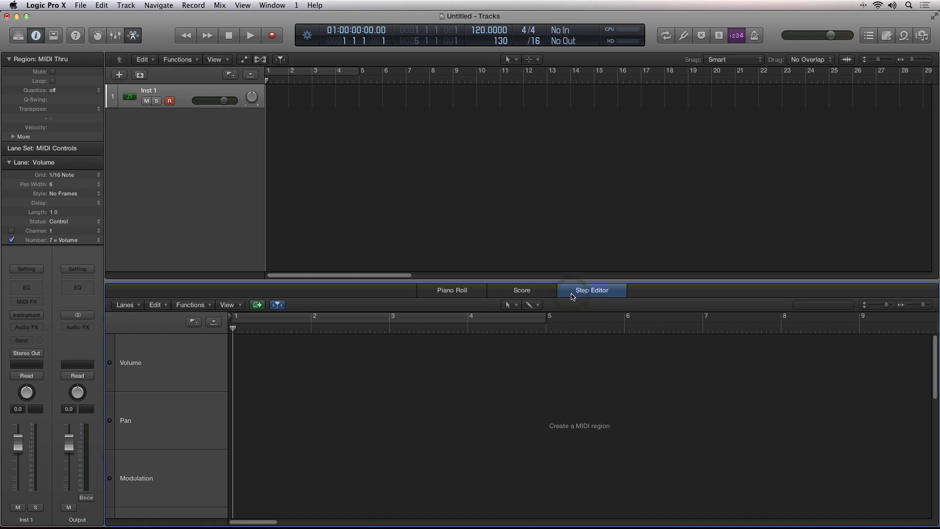